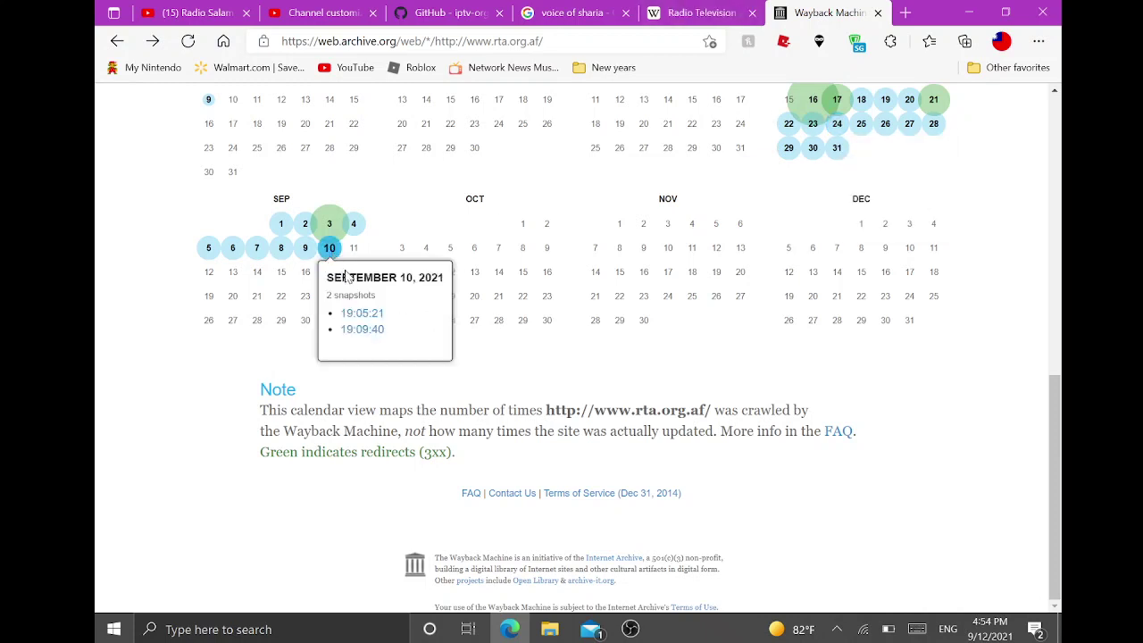
Step: Load the 19:05:21 capture of rta.af from 10 September 2021
{"action": "left_click", "coordinate": [365, 314]}
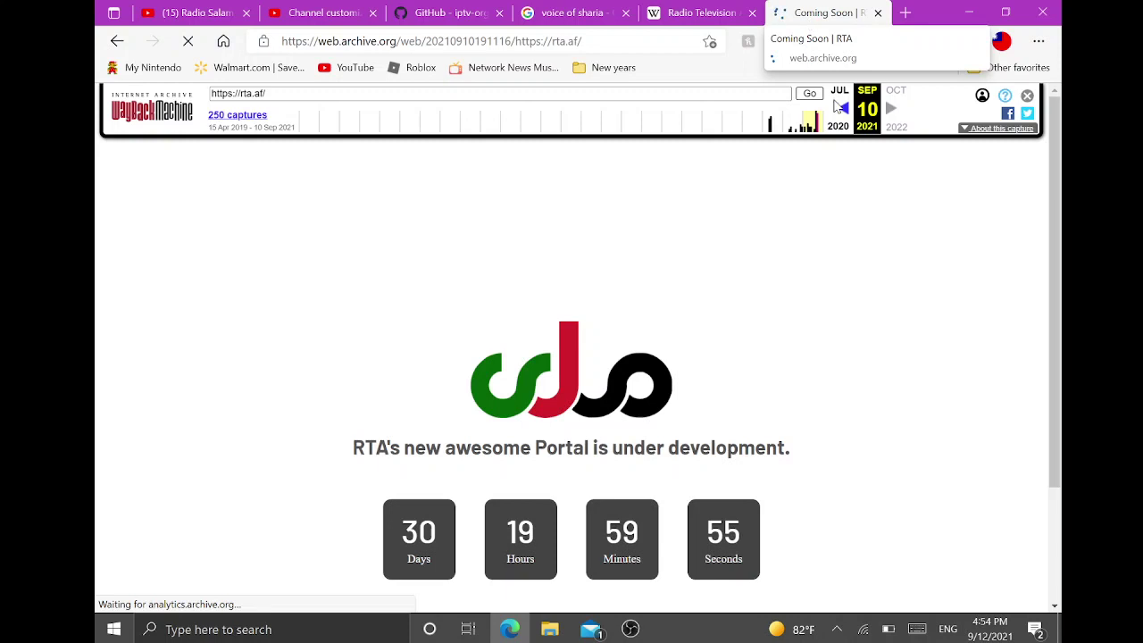
{"action": "mouse_move", "coordinate": [1057, 169]}
{"action": "left_mouse_down"}
{"action": "mouse_move", "coordinate": [1058, 401]}
{"action": "mouse_move", "coordinate": [1062, 239]}
{"action": "left_mouse_up"}
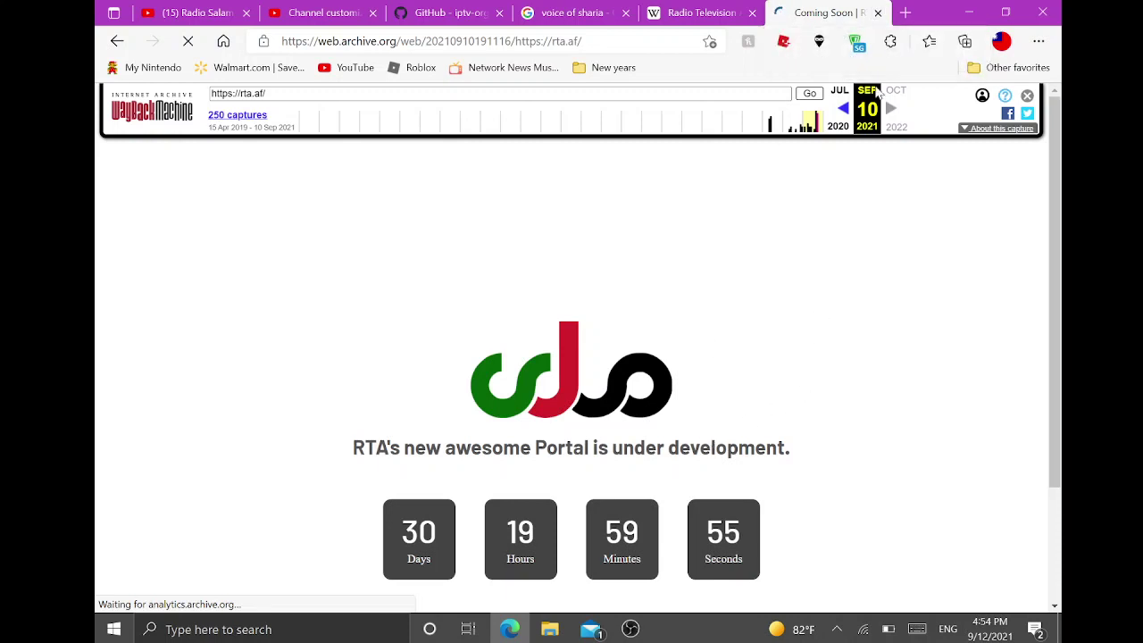
{"action": "left_click", "coordinate": [878, 13]}
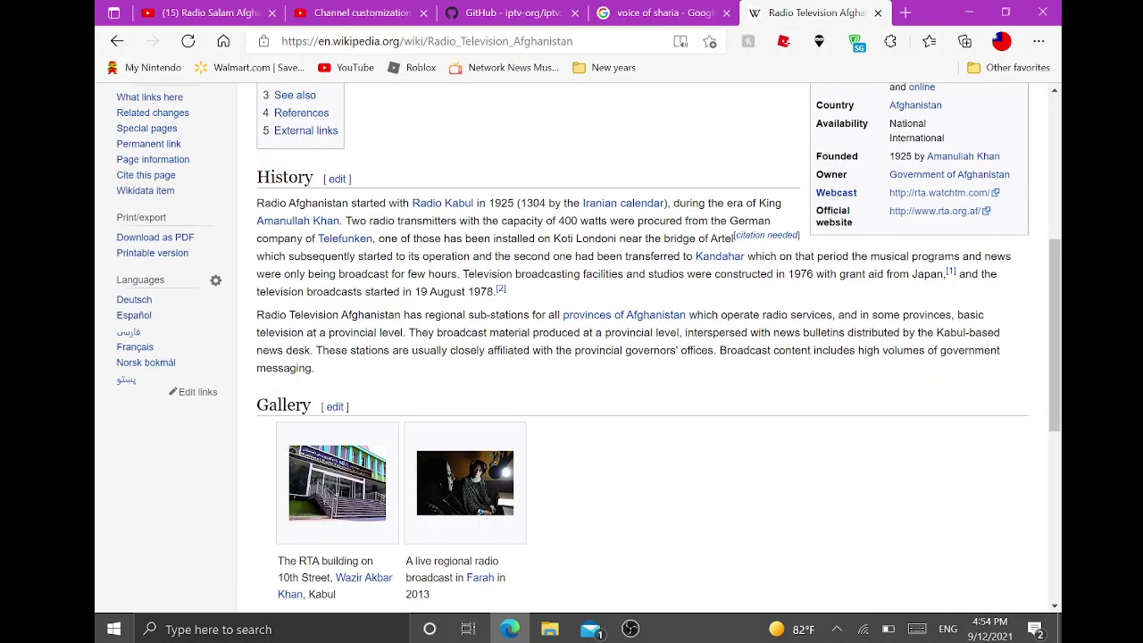
{"action": "left_click", "coordinate": [933, 211]}
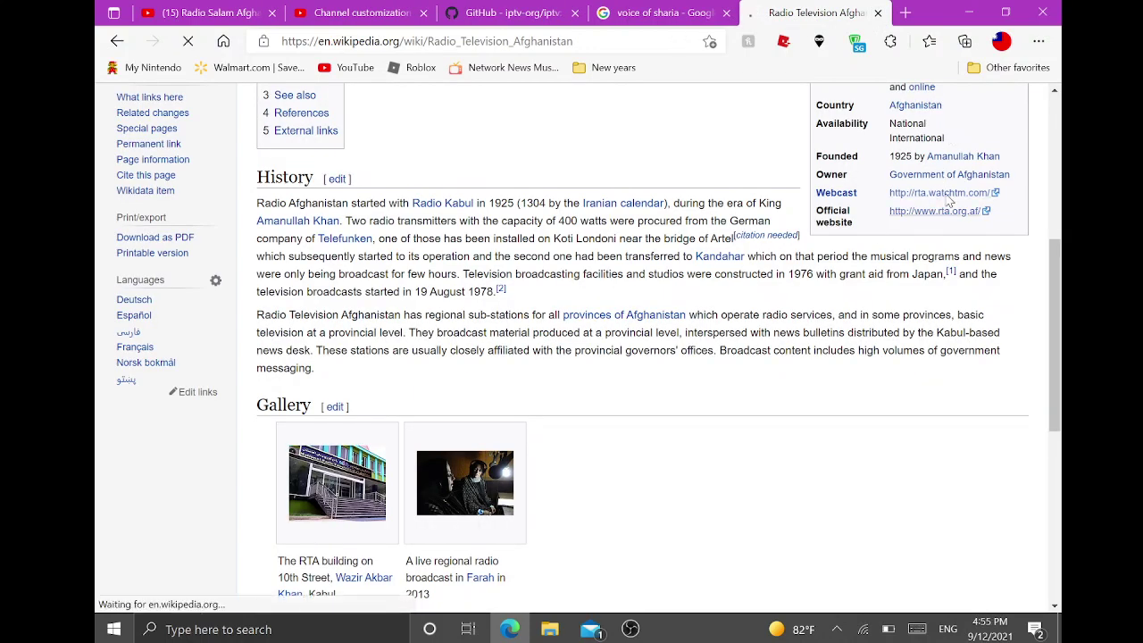